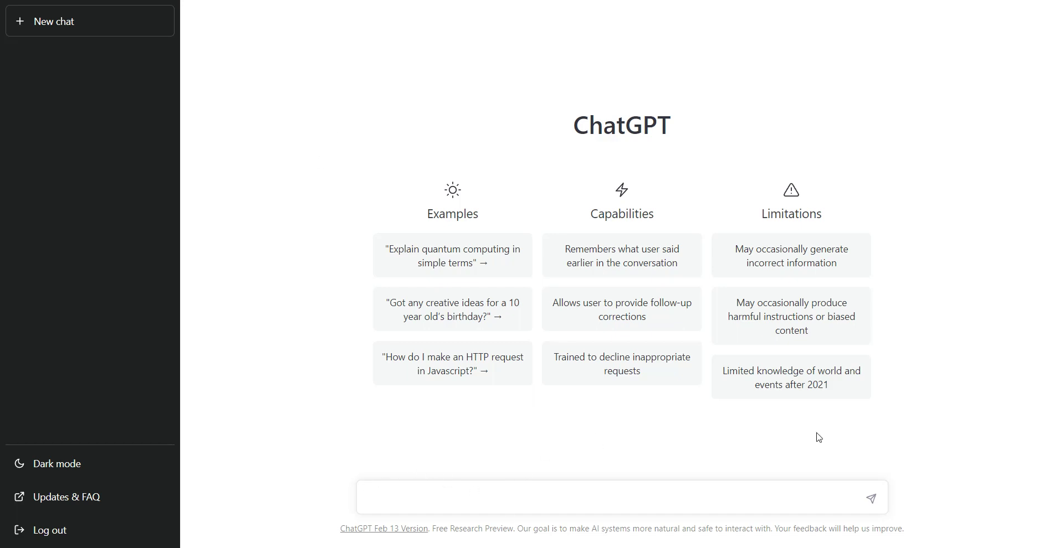
Step: Ask ChatGPT 'Explain quantum computing in simple terms' and copy its qubit reply
left_click(482, 258)
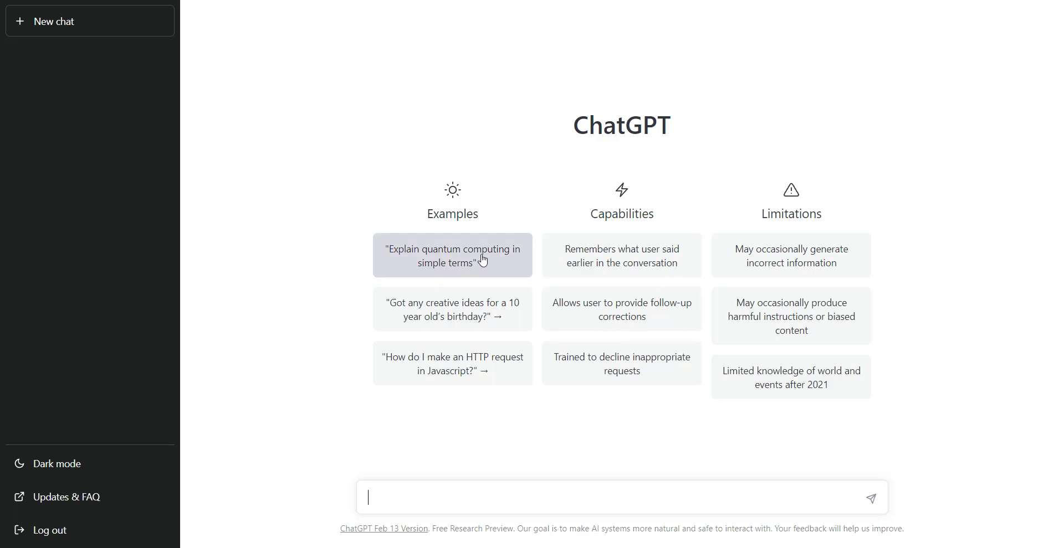
left_click(871, 499)
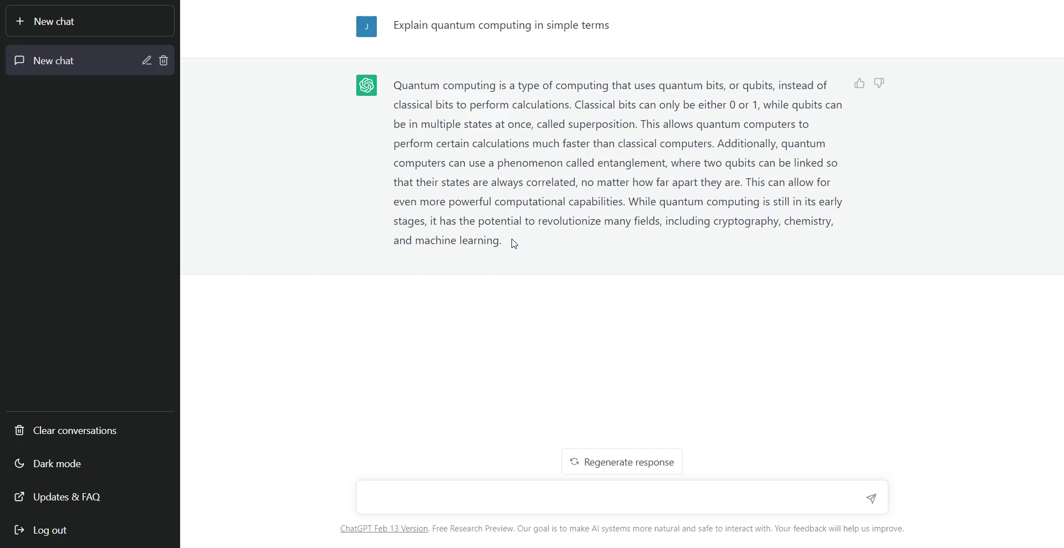
left_click_drag(514, 244, 393, 85)
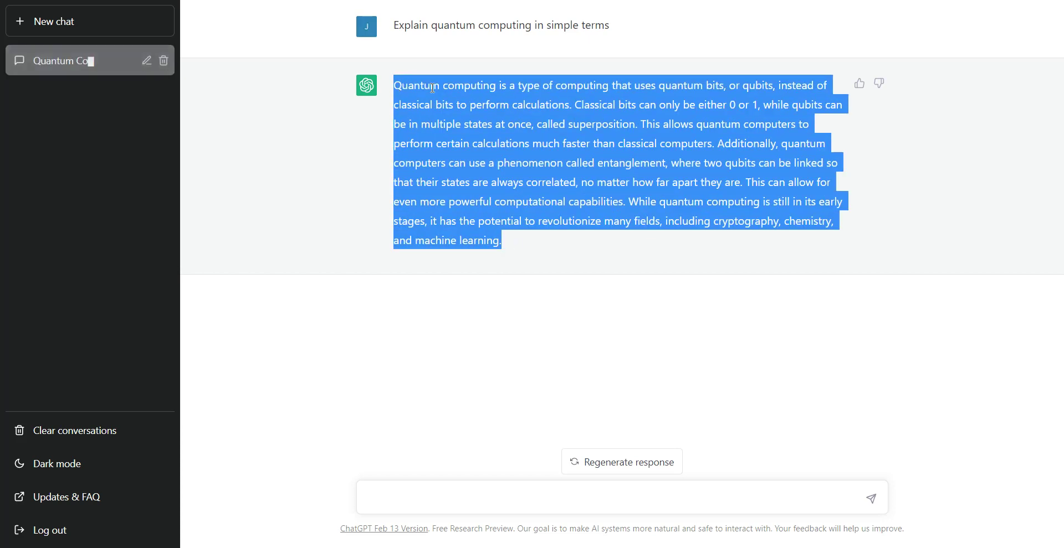
right_click(433, 88)
left_click(459, 98)
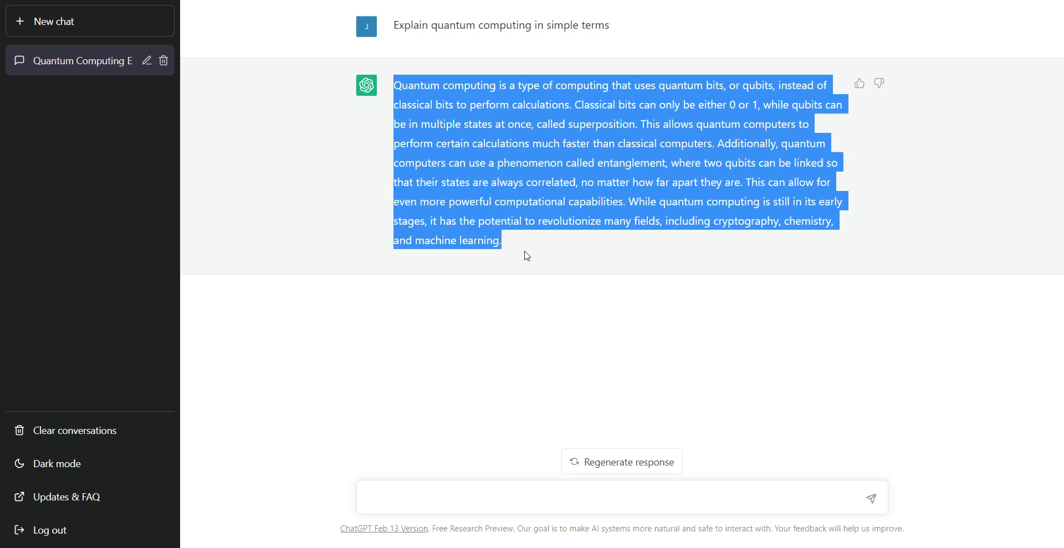
left_click(354, 537)
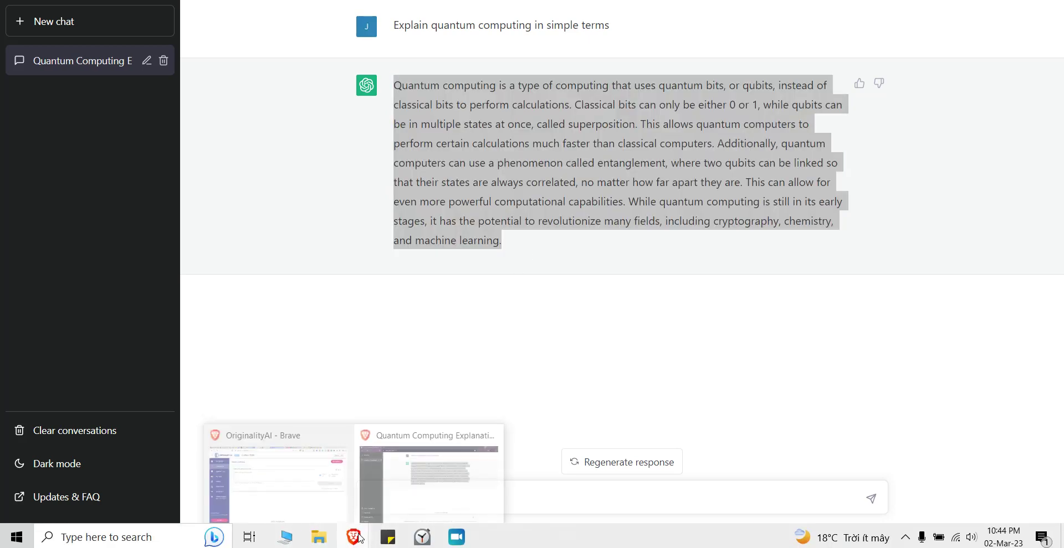
Step: Paste the 114-word reply into Originality.AI's content box with plagiarism check off, costing 1 credit
left_click(303, 498)
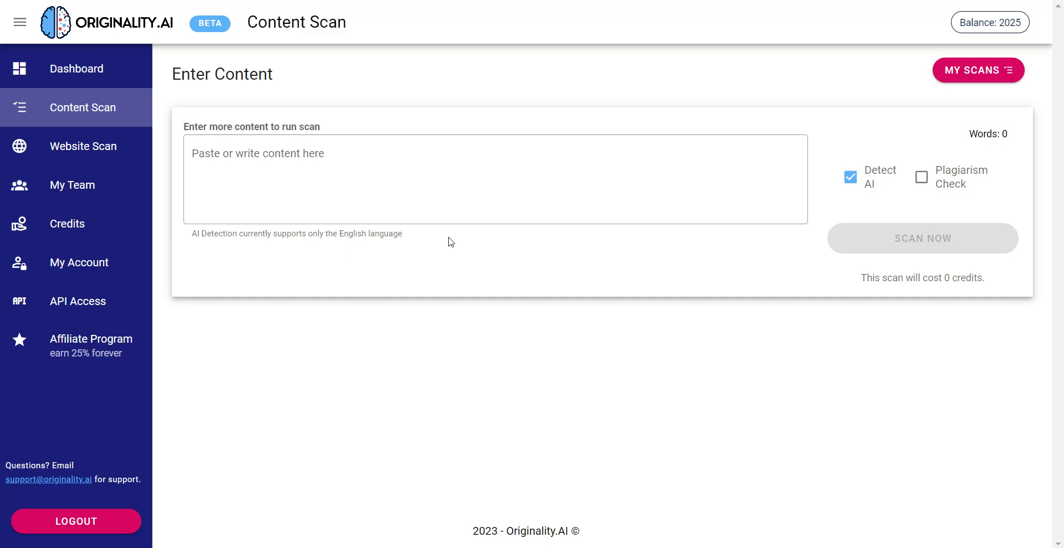
left_click(448, 180)
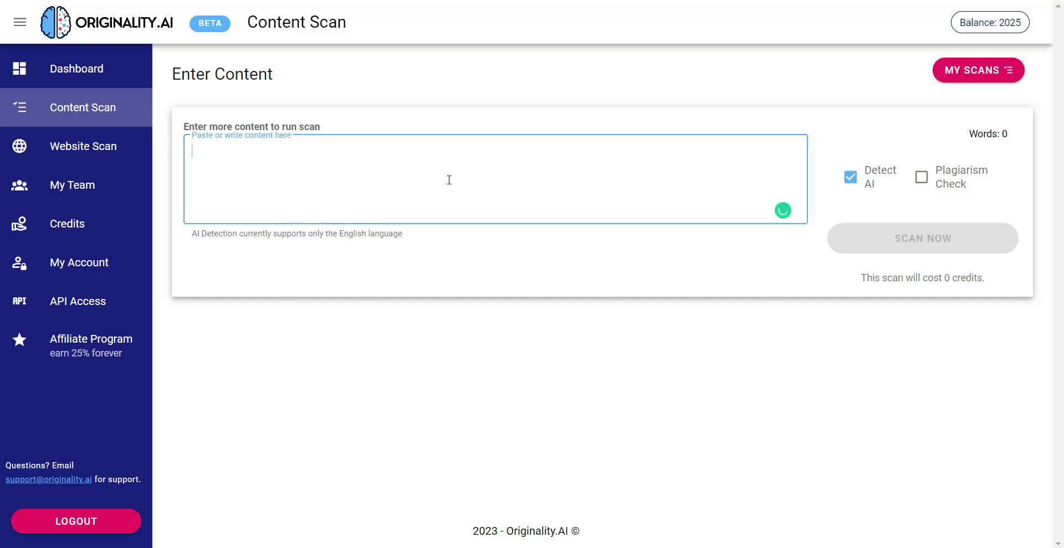
key("ctrl+v")
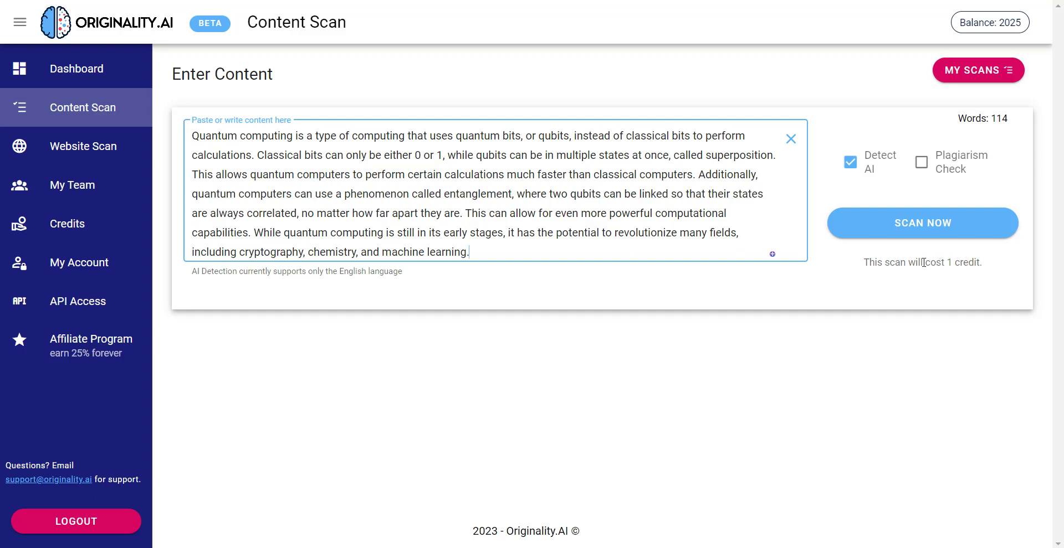
left_click(922, 163)
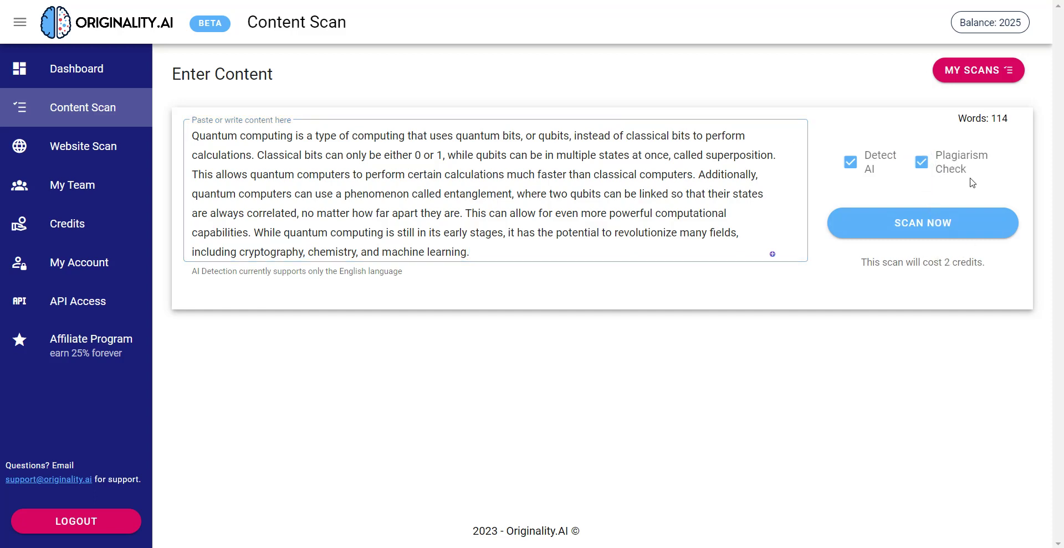
left_click(921, 166)
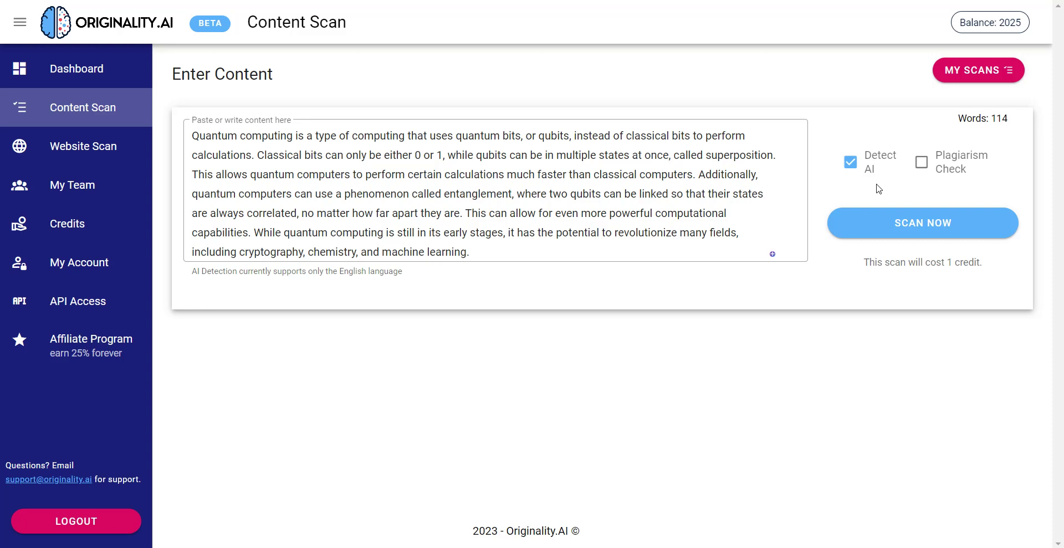
Step: Run the AI detection scan and review the result: 35% original, 65% AI
left_click(923, 229)
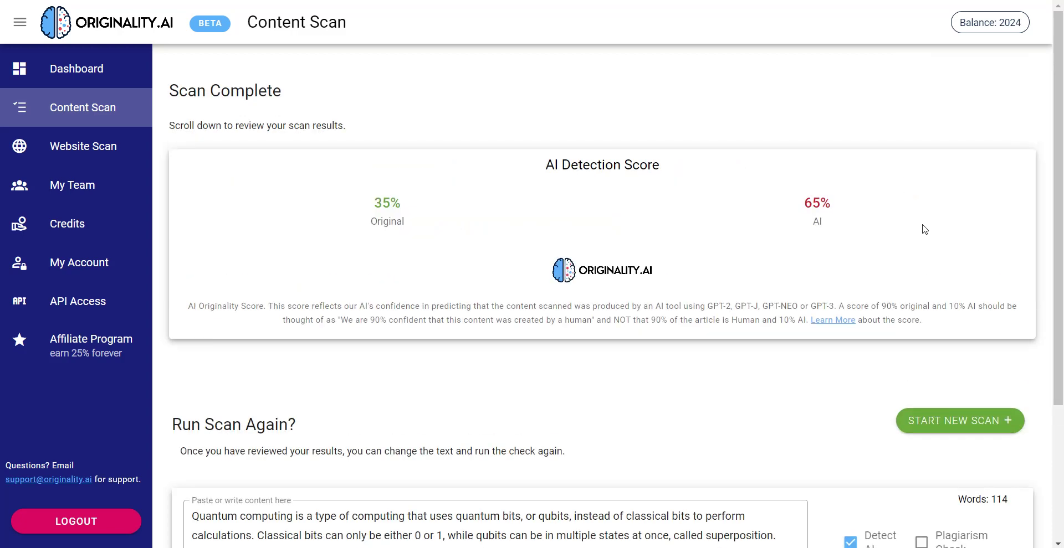
left_click_drag(1058, 203, 1057, 239)
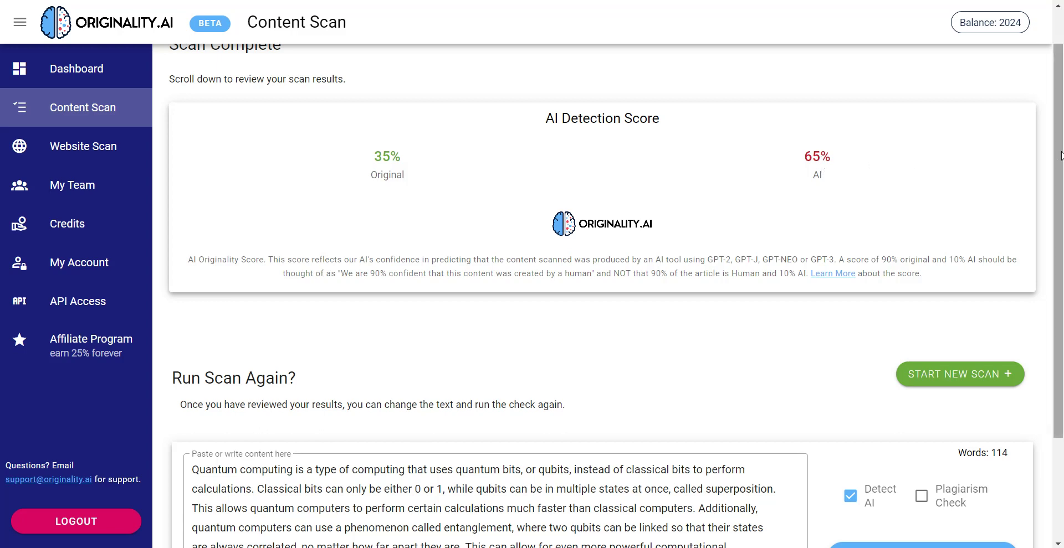
left_click_drag(1060, 156, 1060, 242)
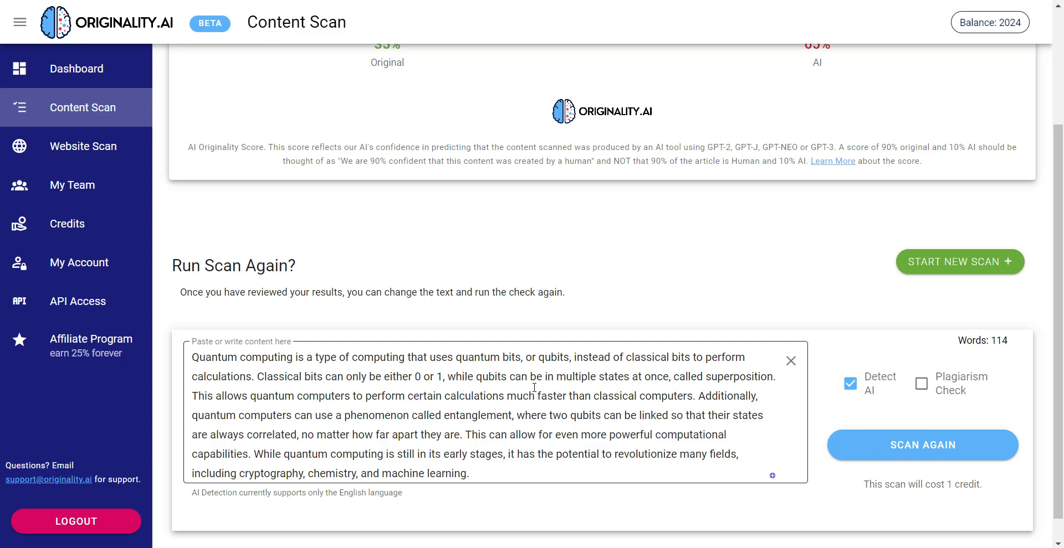
left_click_drag(1059, 275, 1061, 182)
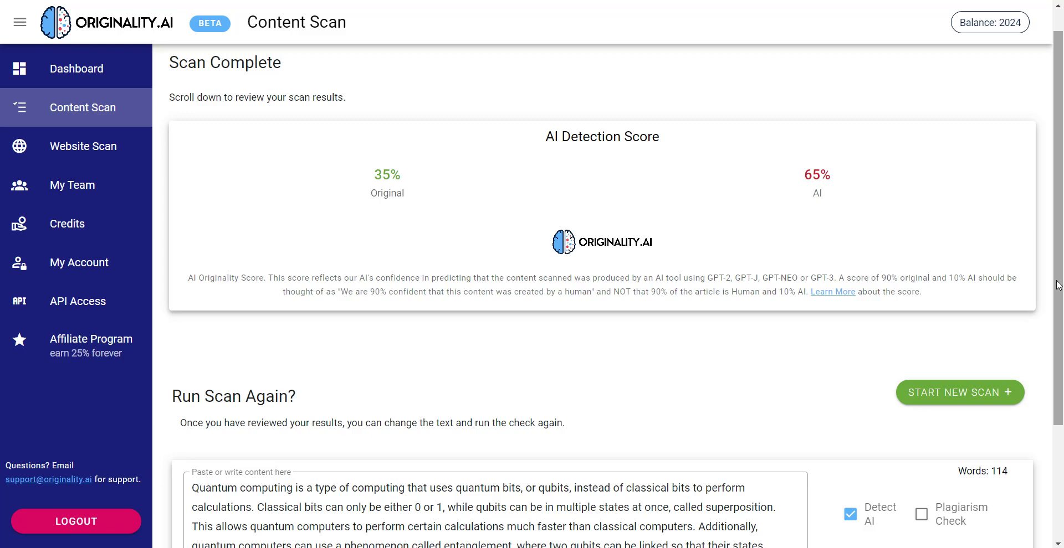
left_click_drag(1058, 285, 1061, 369)
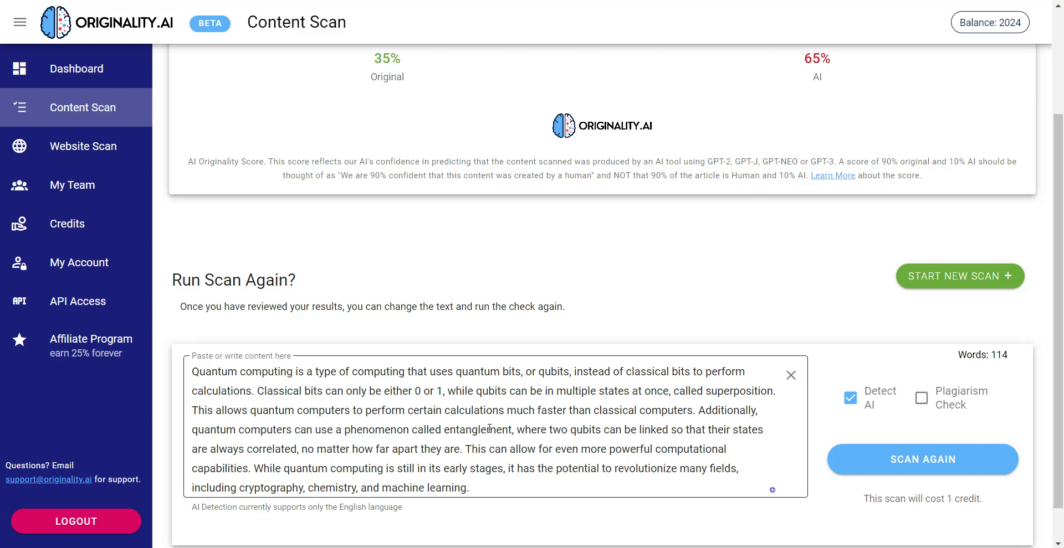
scroll(565, 410, "up", 3)
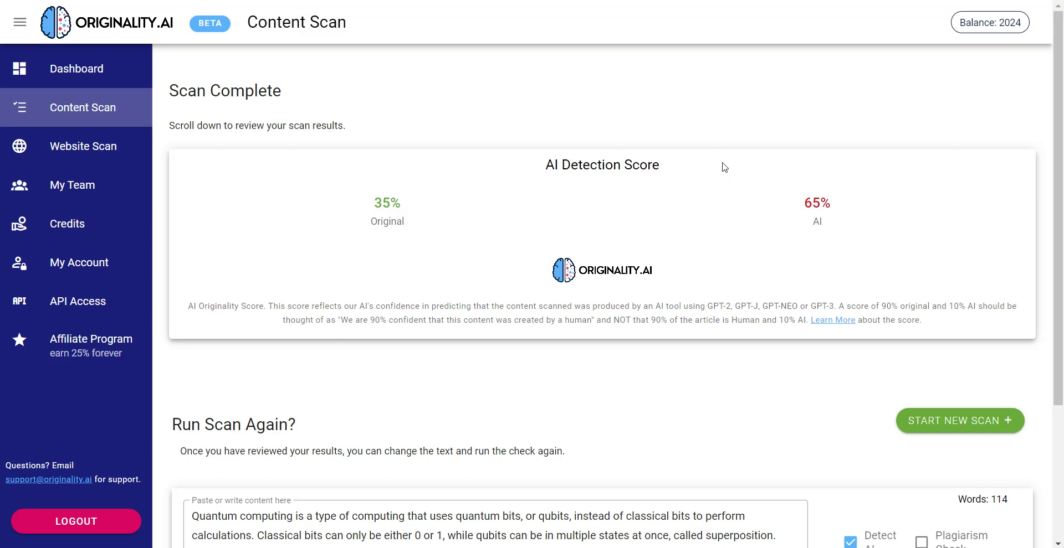
Step: Go to the Website Scan page in Originality.AI
left_click(101, 150)
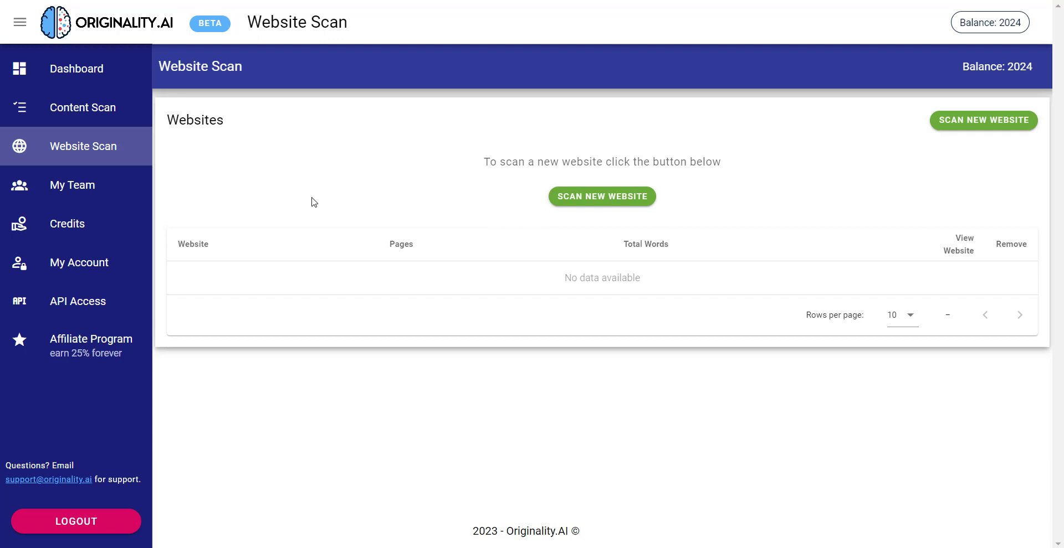
Step: Visit the My Team, Credits and Dashboard pages, then return to Content Scan
left_click(119, 191)
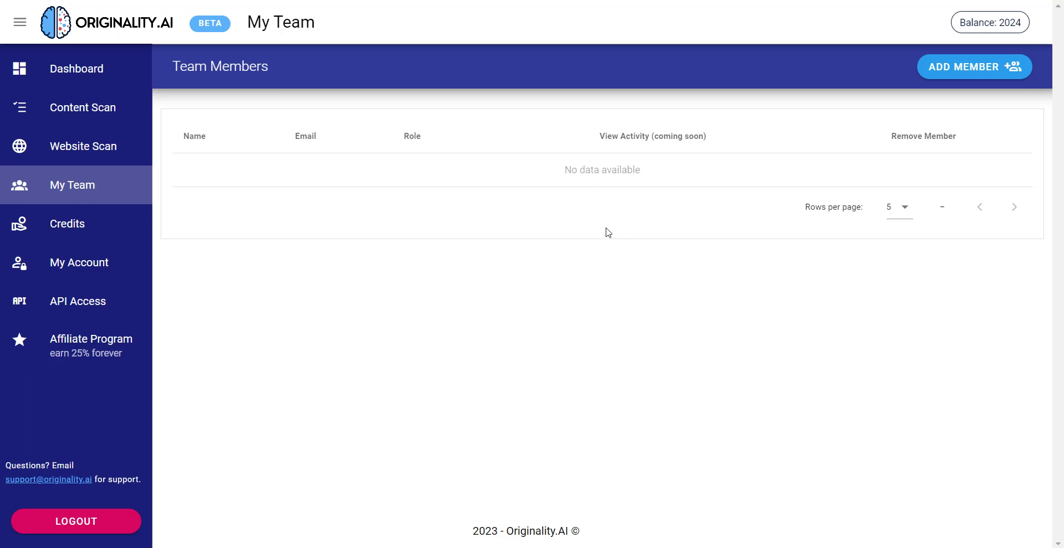
left_click(103, 235)
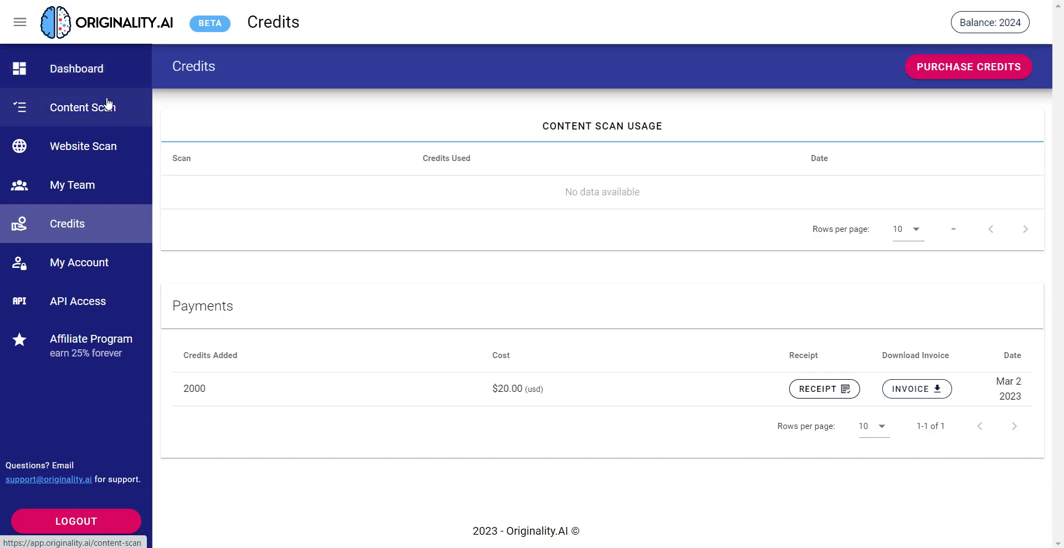
left_click(91, 71)
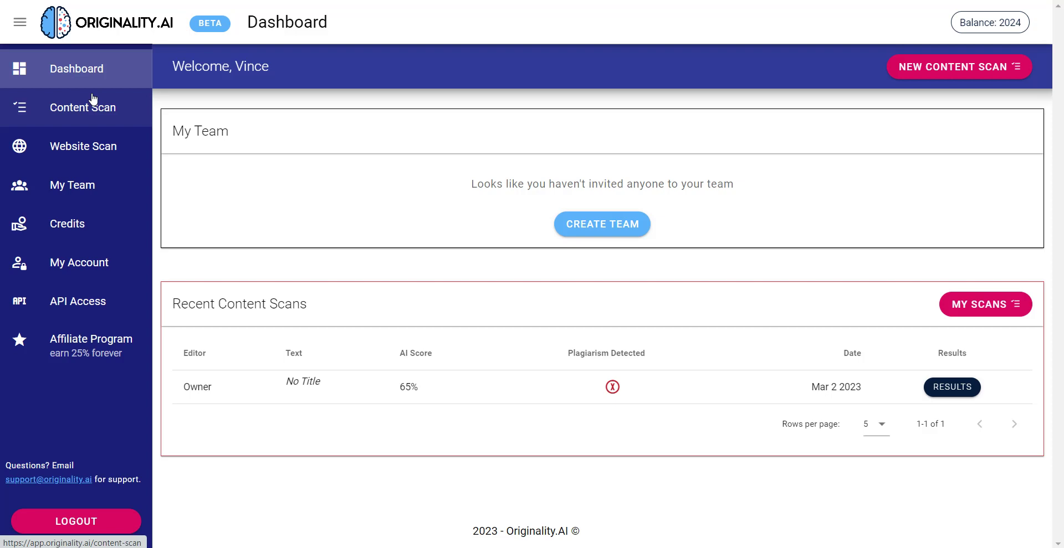
left_click(94, 118)
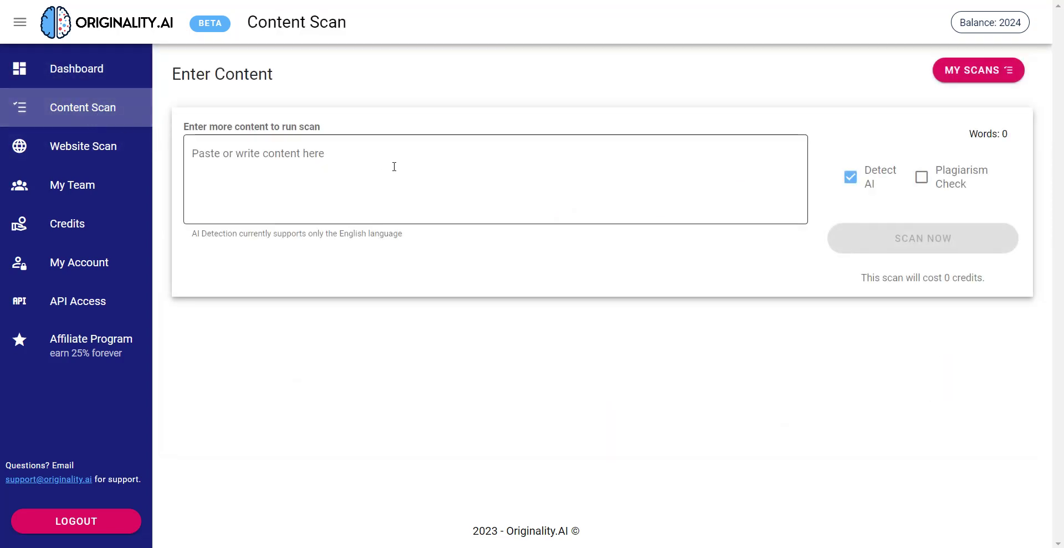
Step: Leave the Content Scan form empty and open a new blank Brave tab
left_click(614, 164)
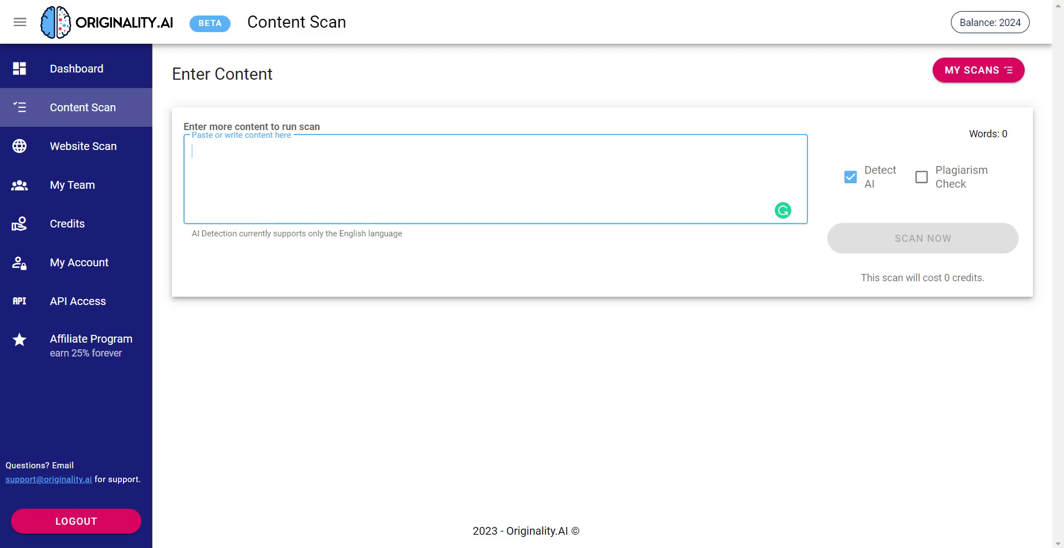
key("ctrl+t")
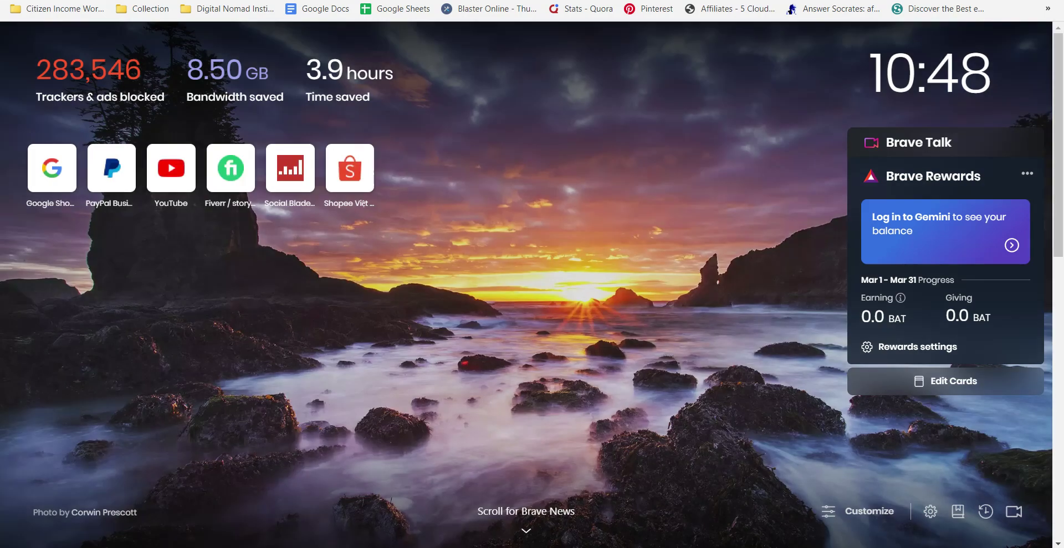
Step: Go to QuillBot's Paraphraser from the 'quill' address-bar suggestion
type("quill")
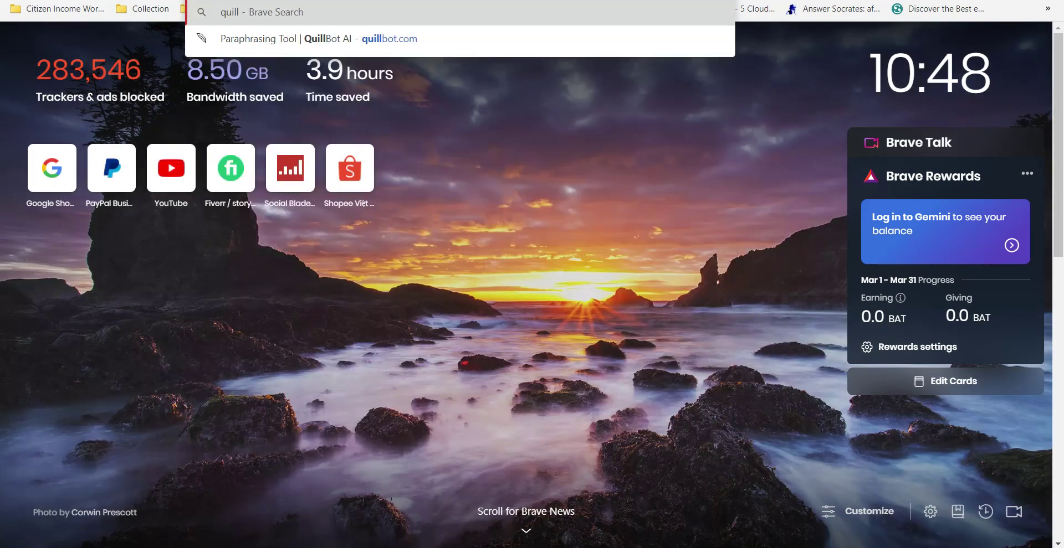
left_click(657, 44)
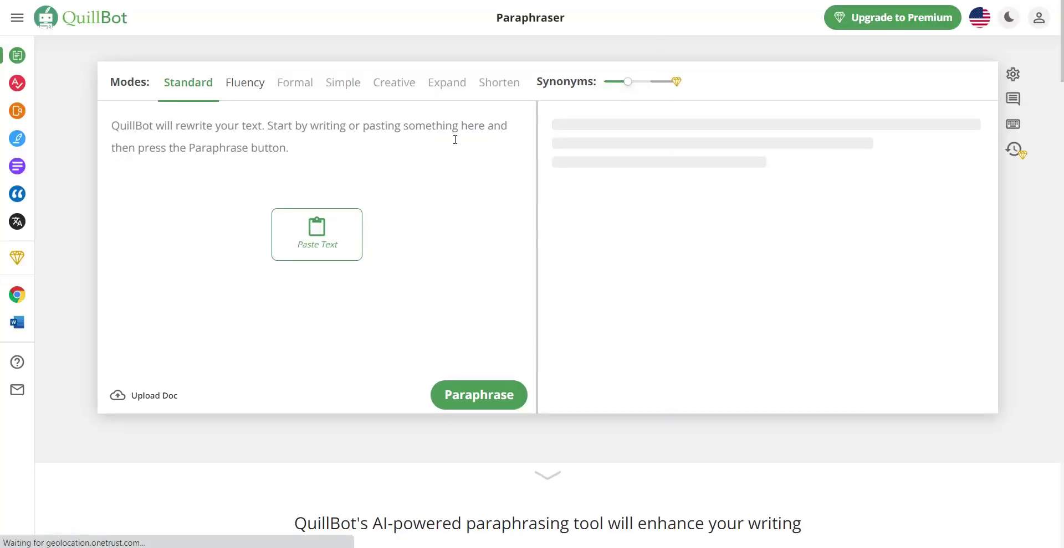
Step: Paste the 114-word quantum computing paragraph into QuillBot and paraphrase it in Standard mode
left_click(412, 127)
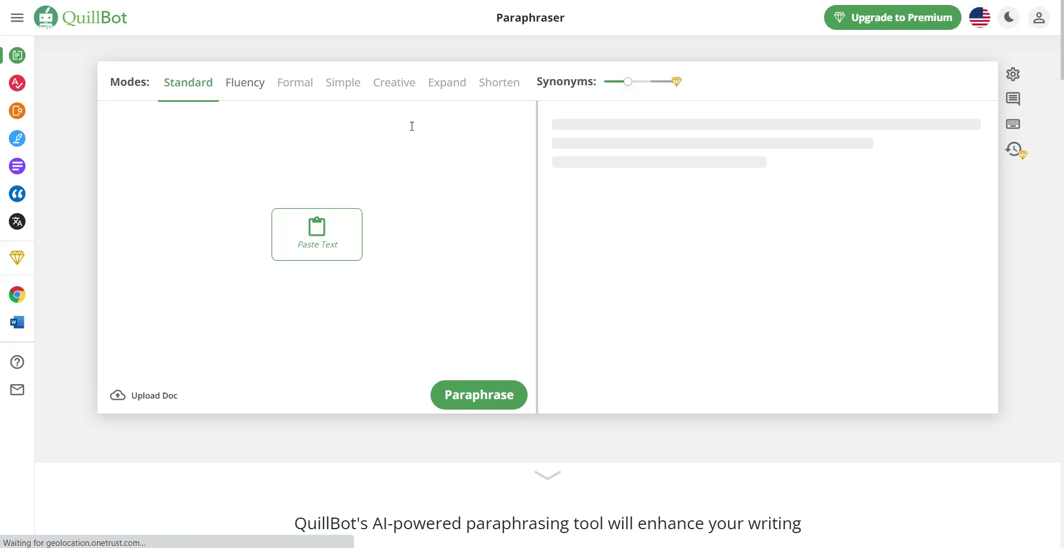
type("Quantum computing is a type of computing that uses quantum bits, or qubits, instead of classical bits to perform calculations. Classical bits can only be either 0 or 1, while qubits can be in multiple states at once, called superposition. This allows quantum computers to perform certain calculations much faster than classical computers. Additionally, quantum computers can use a phenomenon called entanglement, where two qubits can be linked so that their states are always correlated, no matter how far apart they are. This can allow for even more powerful computational capabilities. While quantum computing is still in its early stages, it has the potential to revolutionize many fields, including cryptography, chemistry, and machine learning.")
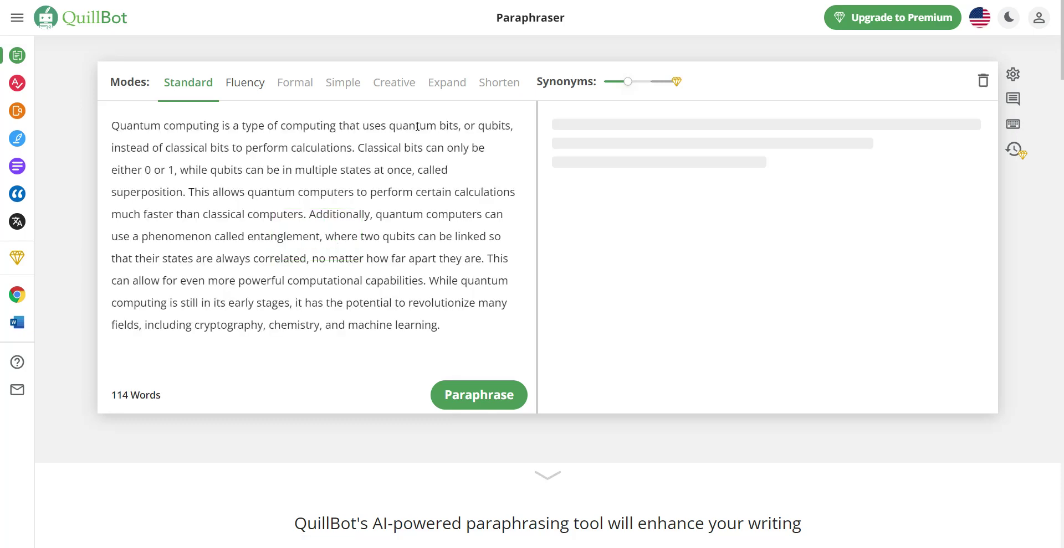
left_click(497, 396)
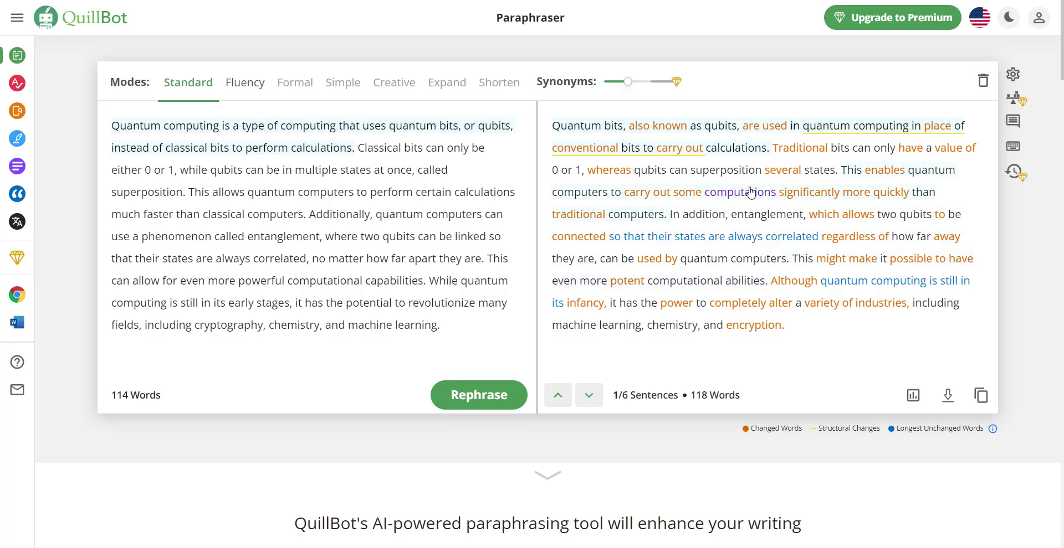
Step: Replace the first and second sentences with their first suggested rewordings
mouse_move(786, 260)
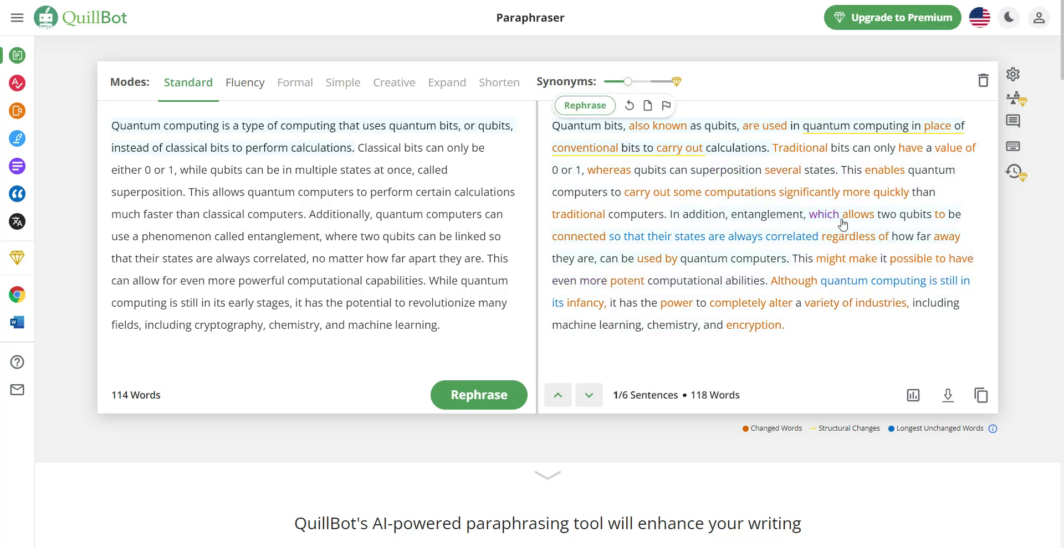
left_click(588, 107)
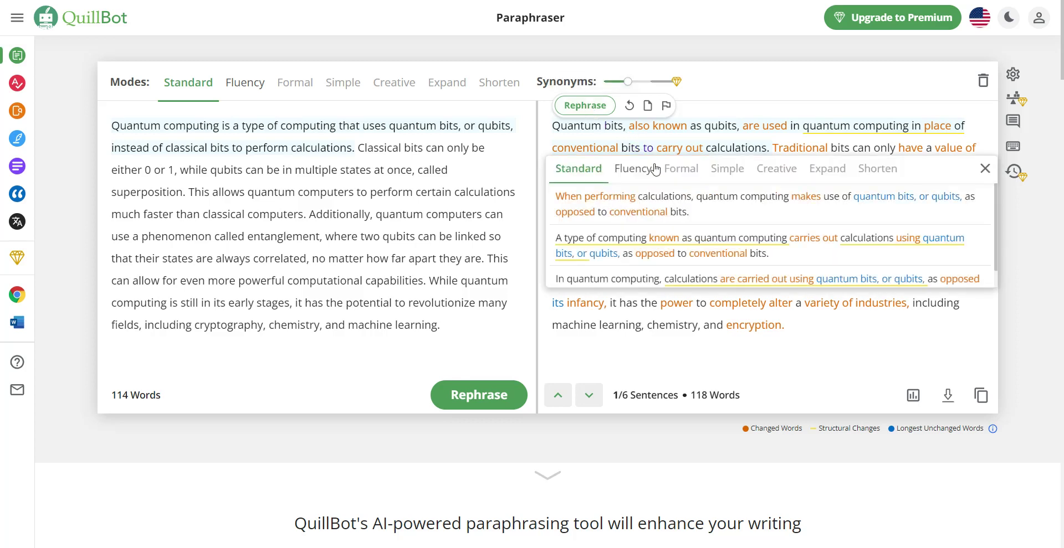
left_click(672, 199)
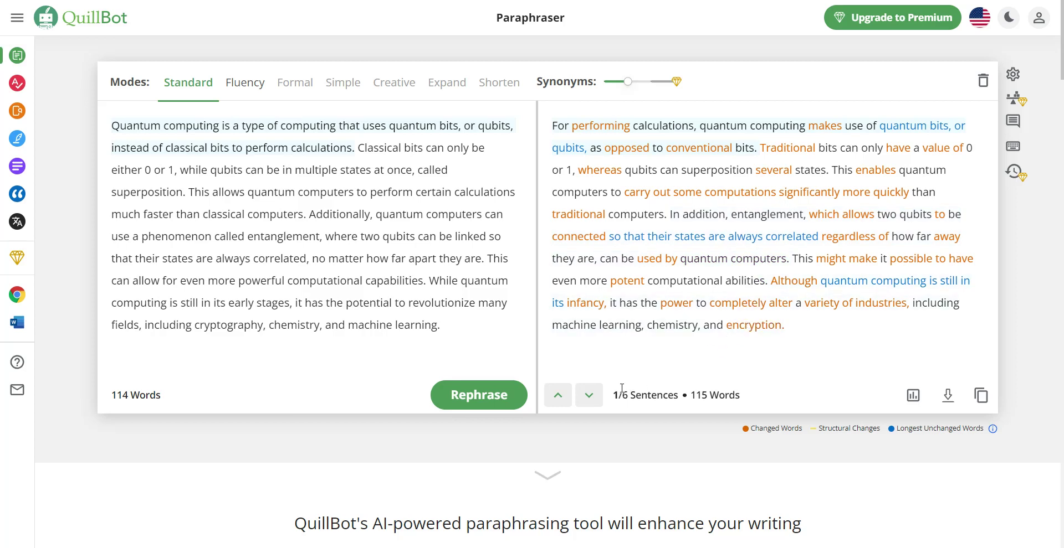
left_click(869, 148)
left_click(789, 129)
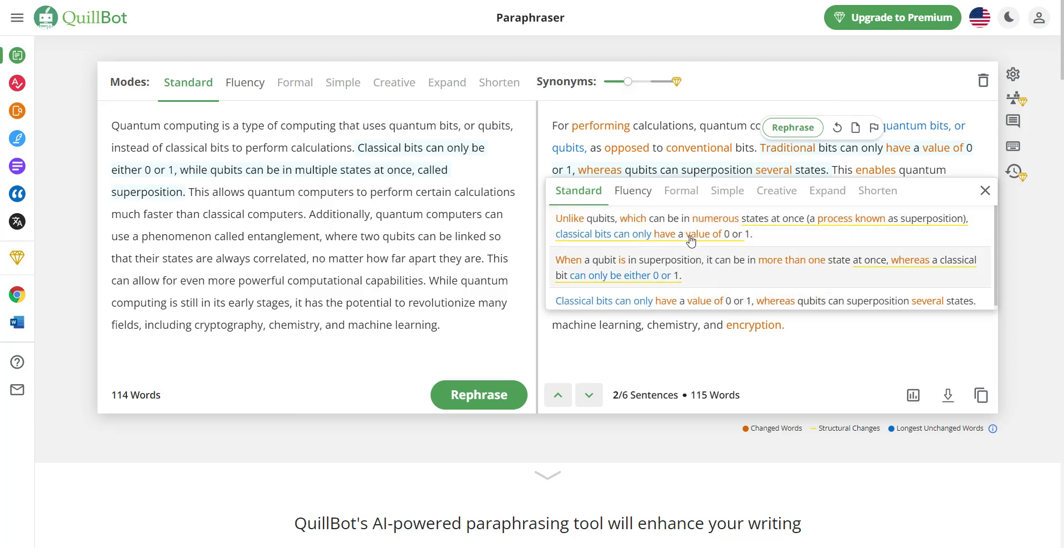
key("Escape")
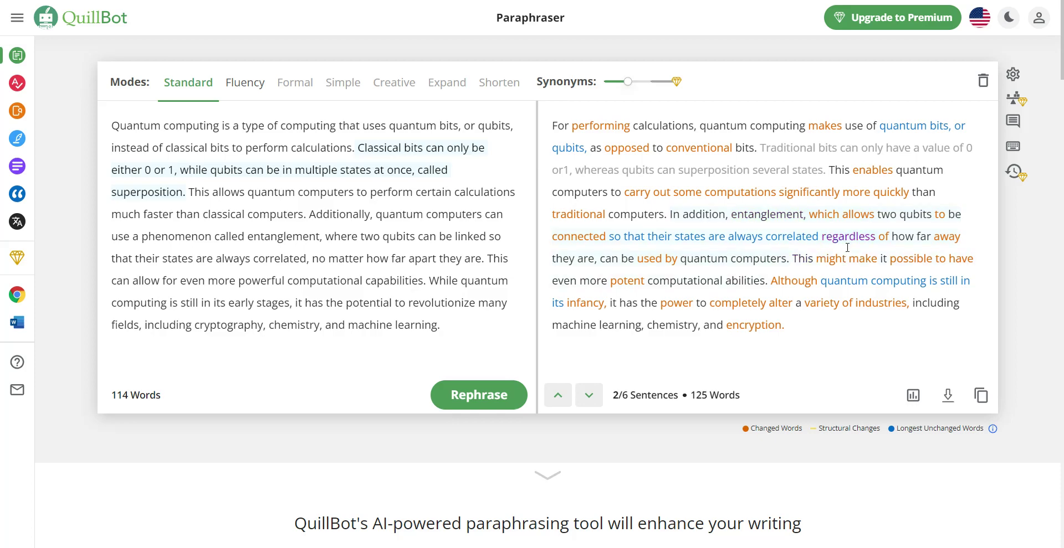
Step: Reword the final sentence with its first alternative and copy the full 123-word text
scroll(851, 286, "down", 10)
scroll(851, 286, "up", 10)
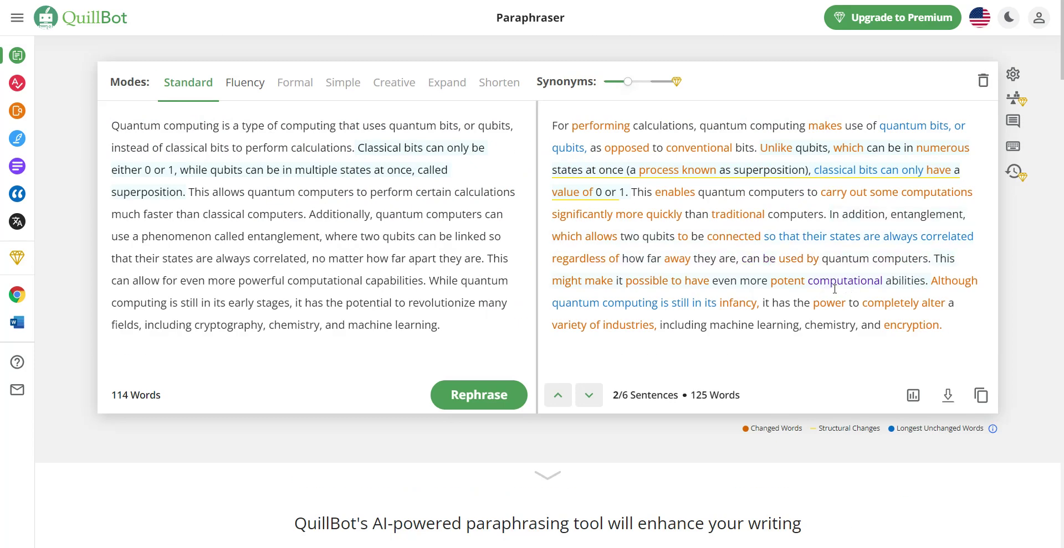
left_click(942, 284)
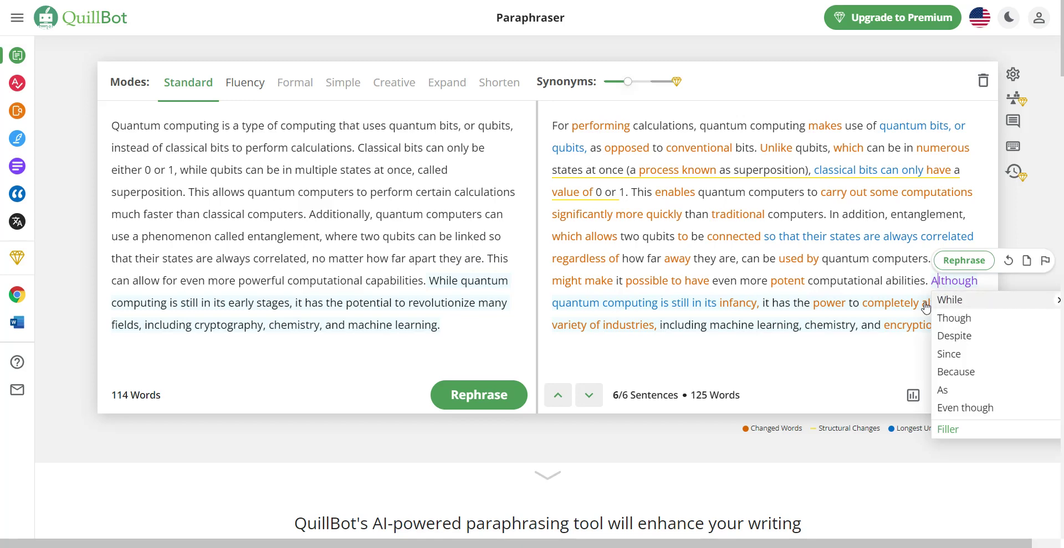
left_click(943, 270)
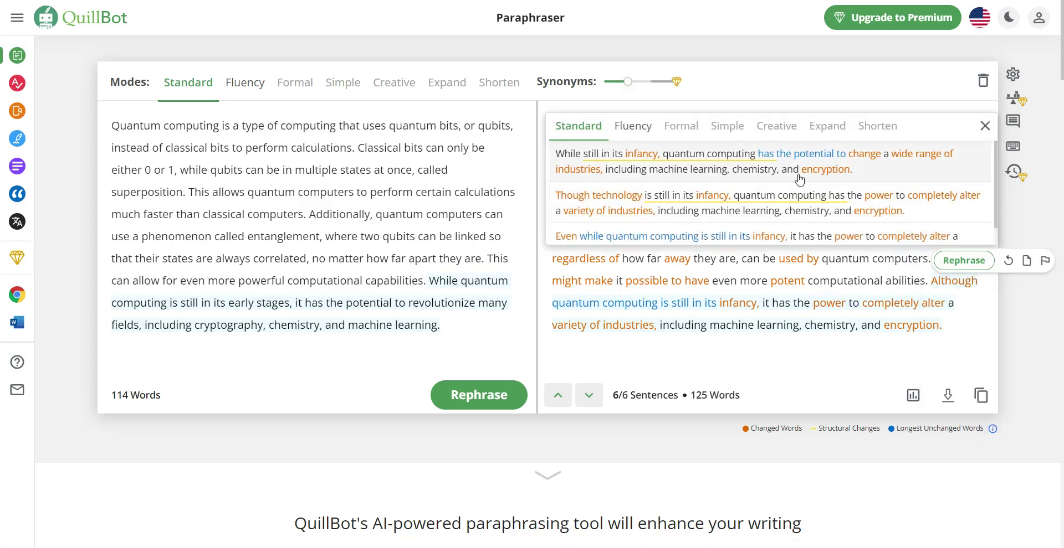
left_click(864, 179)
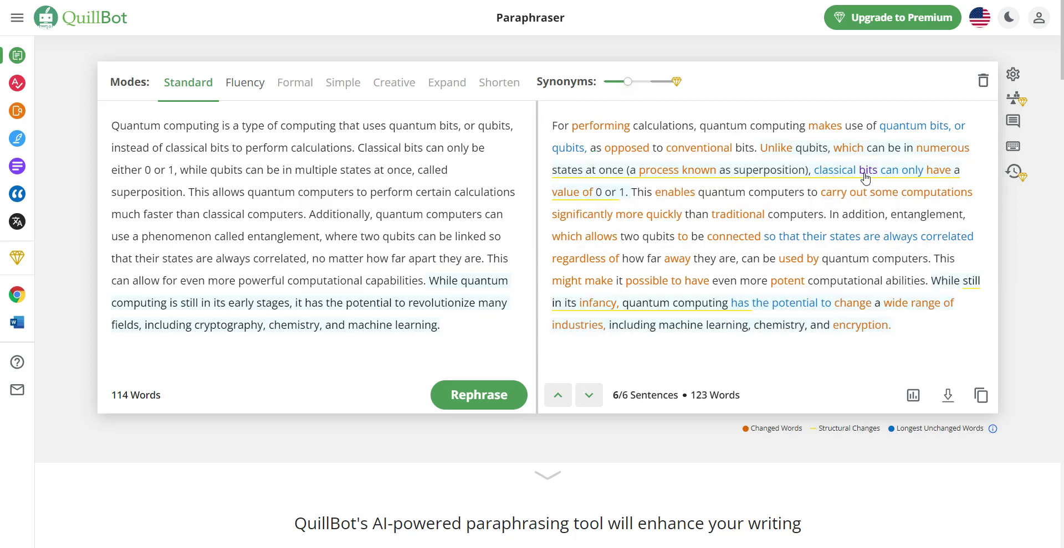
left_click(982, 395)
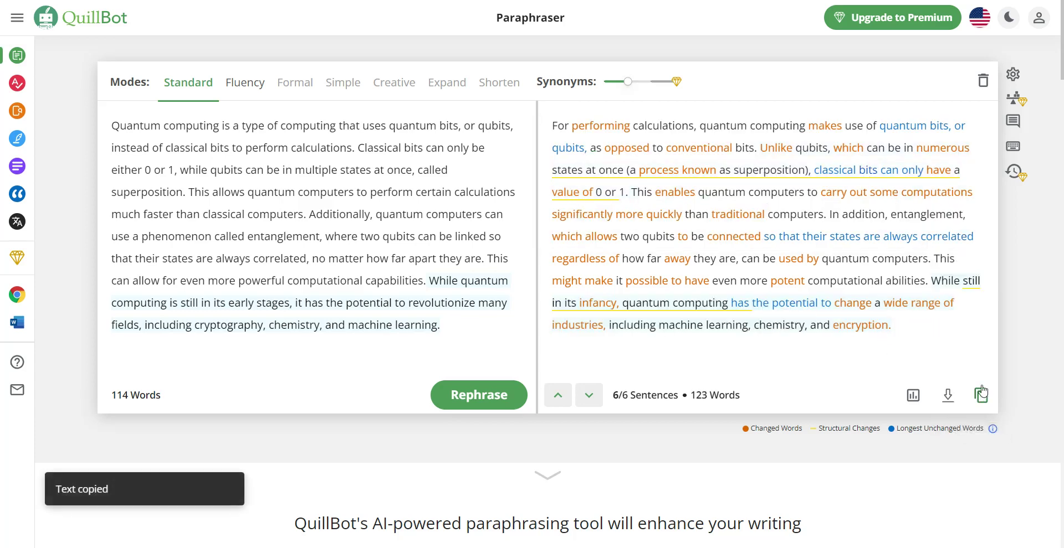
Step: Paste the 123-word QuillBot rewrite into Originality.AI and start the AI detection scan
key("ctrl+Tab")
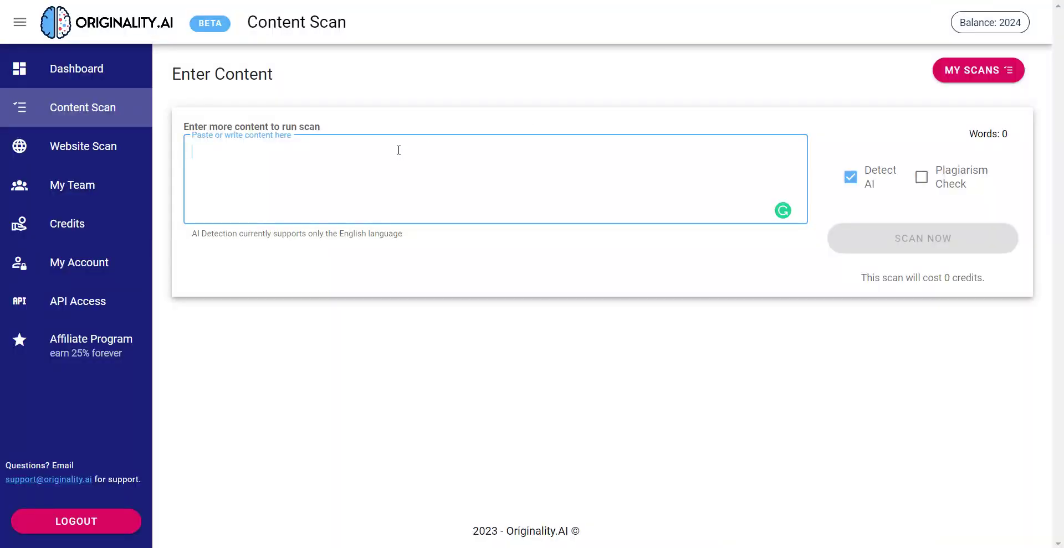
key("ctrl+v")
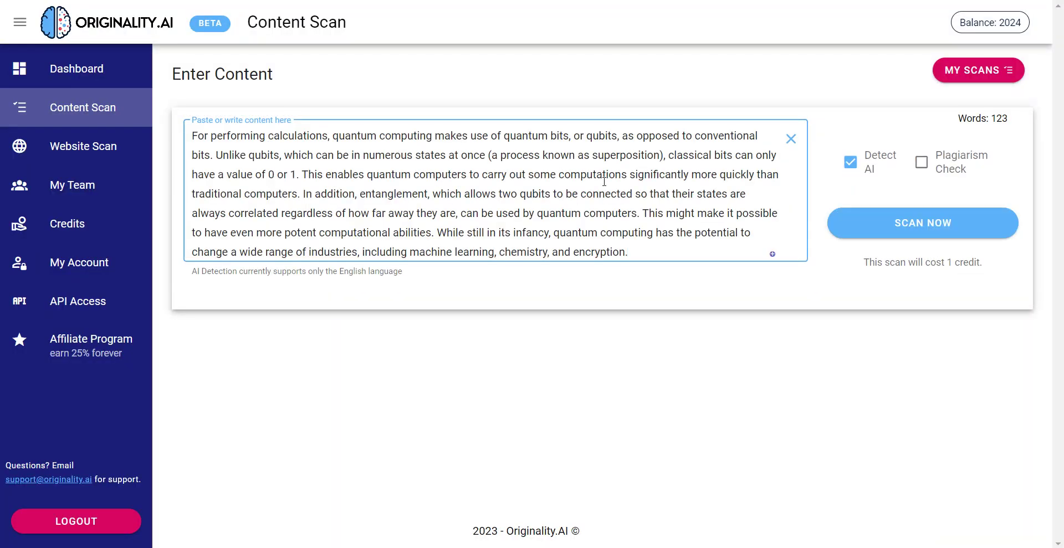
left_click(909, 231)
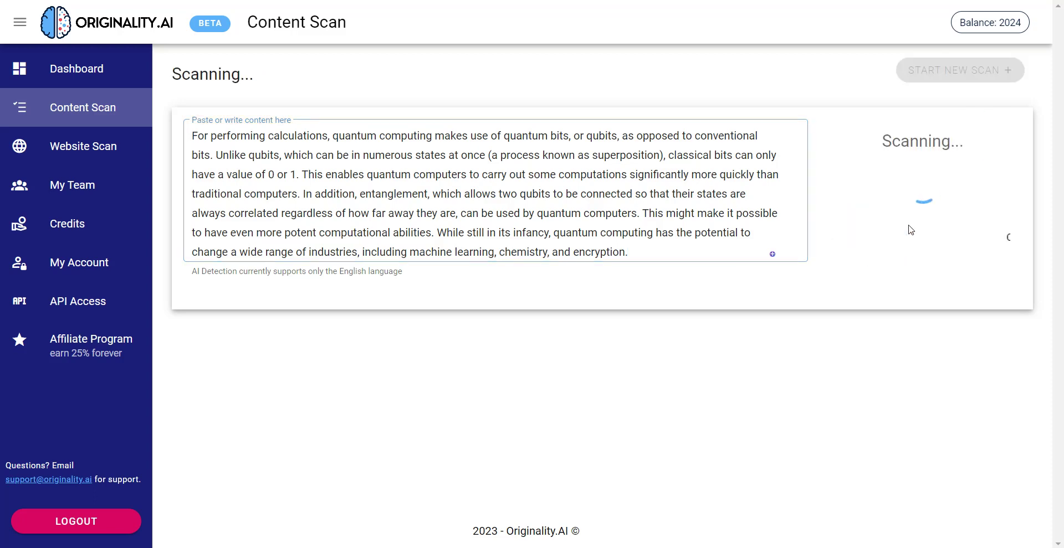